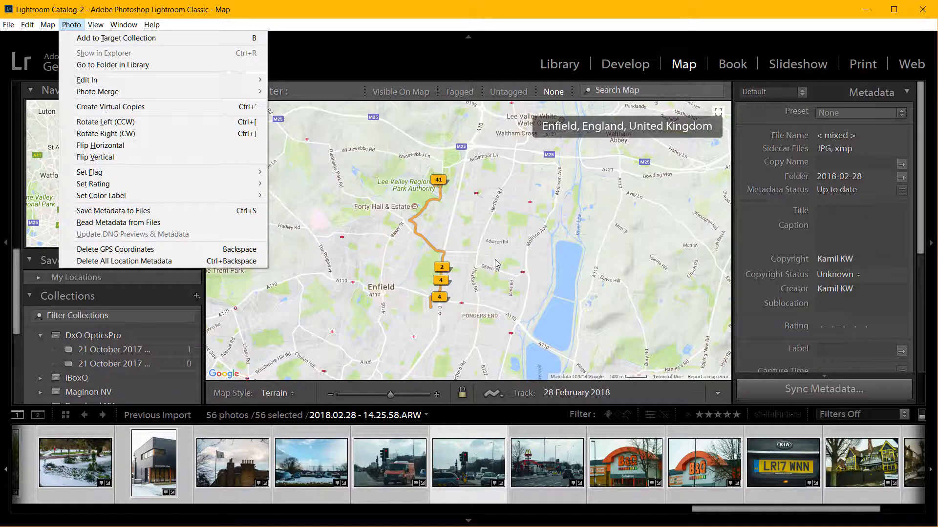
- Clear the photo selection and preview the pictures at the three-photo marker on the A10 near Crown Rd
click(469, 283)
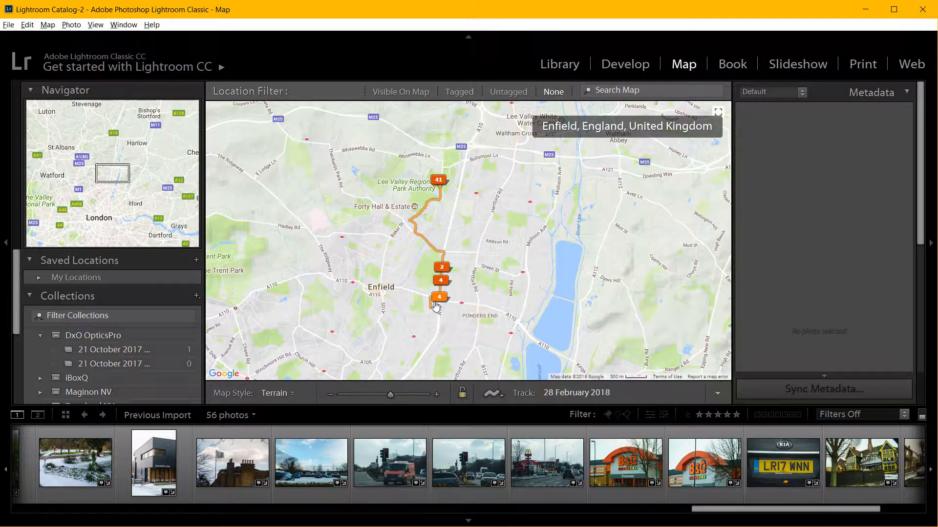
mouse_move(443, 287)
scroll(452, 271, up, 2)
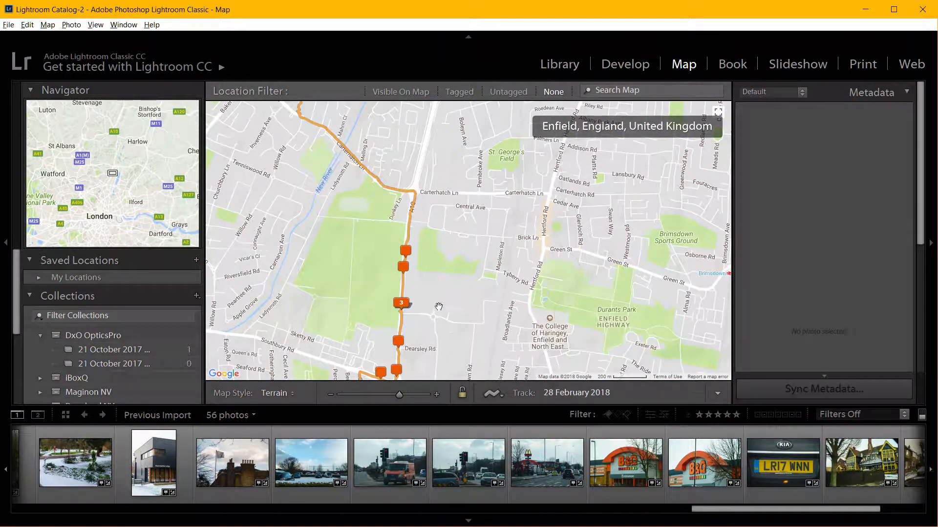
click(400, 306)
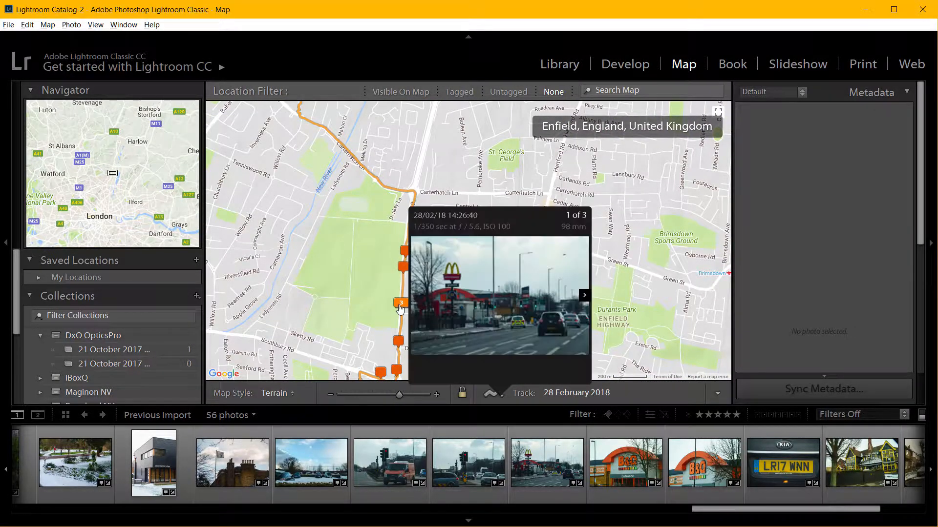
click(584, 296)
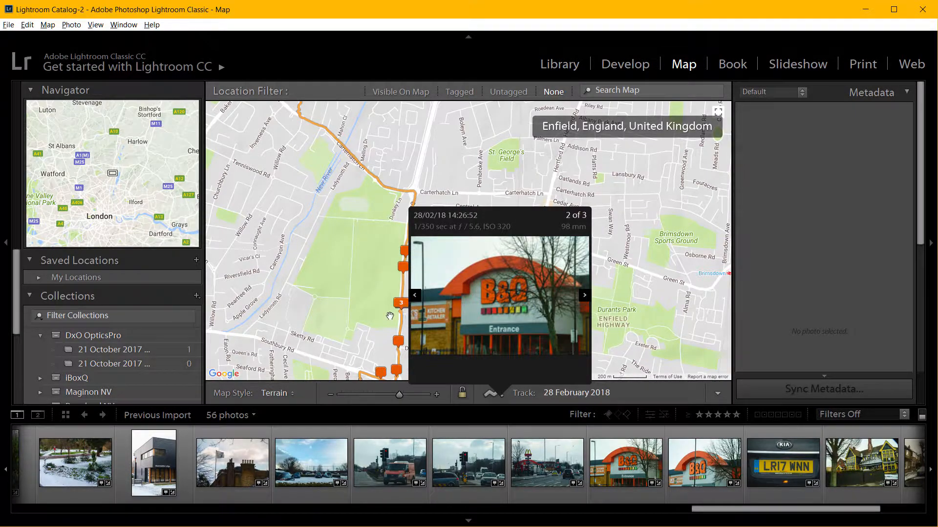
click(390, 313)
scroll(390, 313, up, 4)
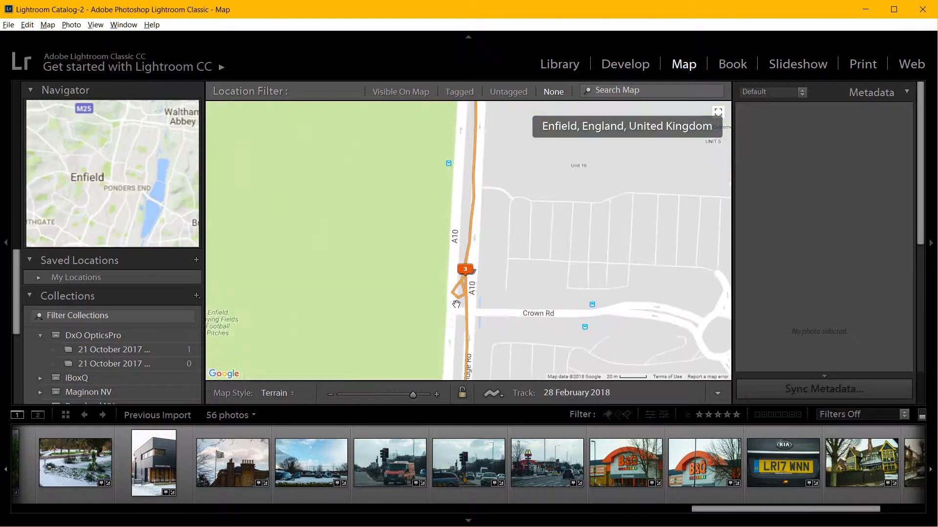
scroll(465, 303, down, 3)
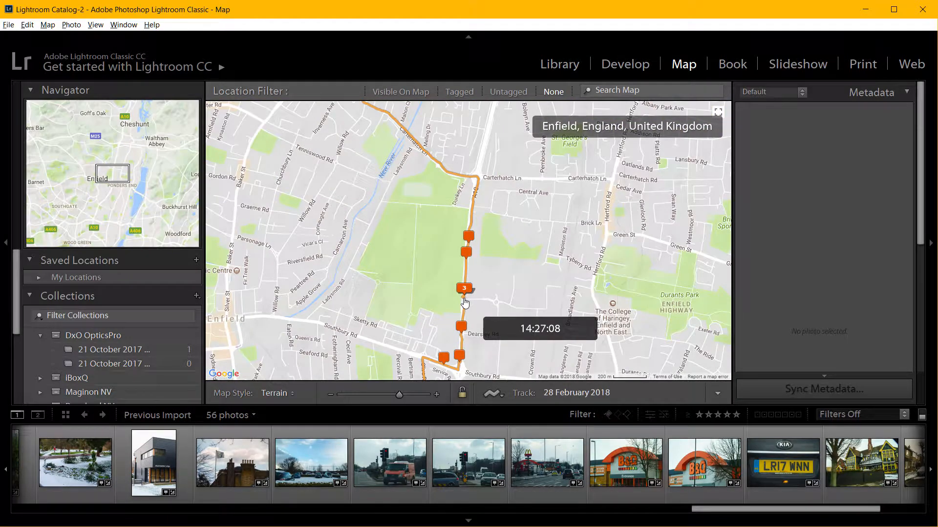
drag(476, 314, 473, 268)
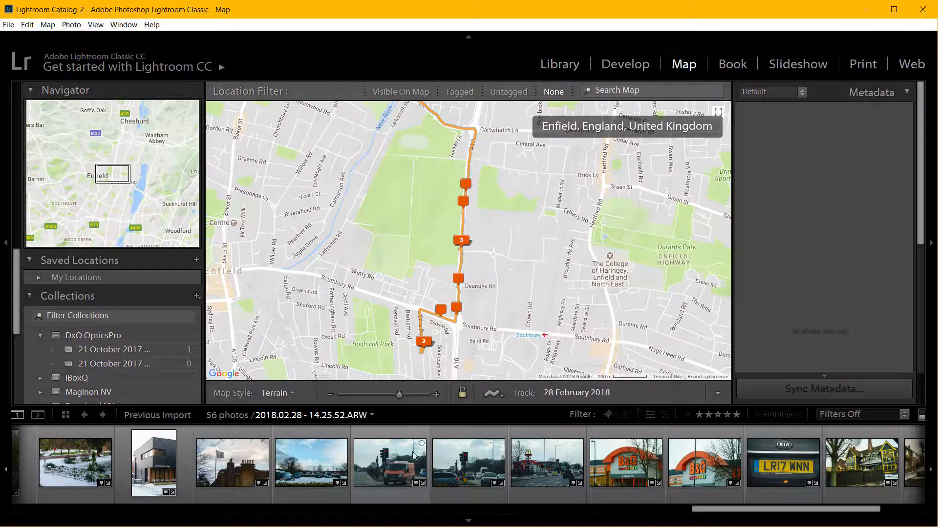
- Locate 2018.02.28 - 14.25.58.ARW on the map and inspect the photo groups near Bush Hill Park and Lee Valley Regional Park Authority
click(474, 471)
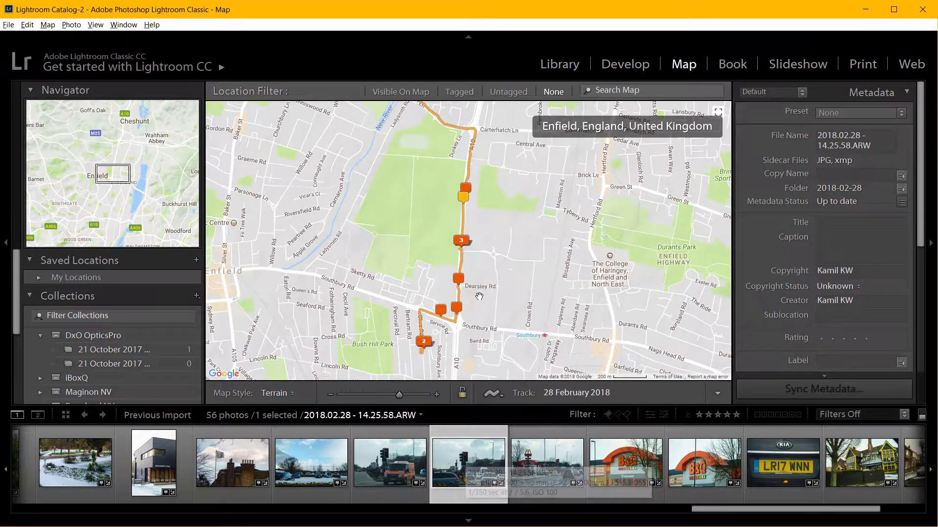
click(423, 343)
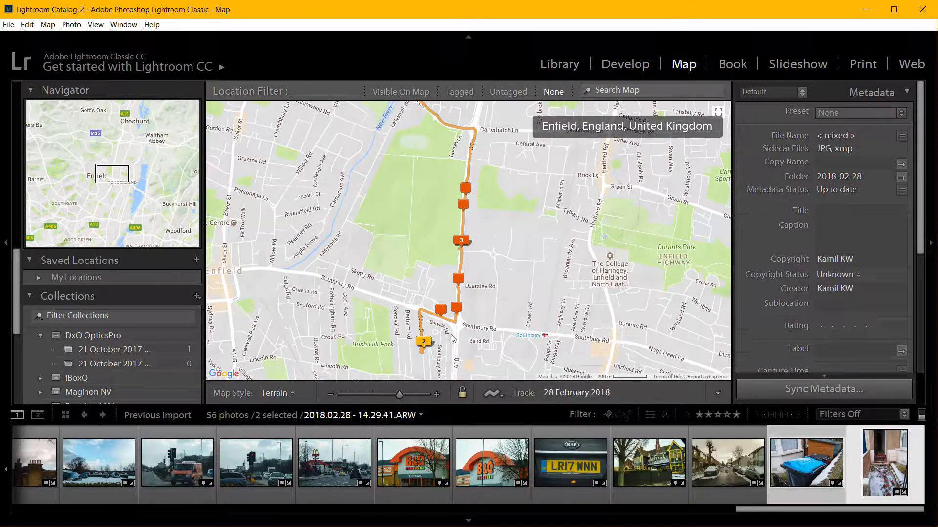
drag(439, 146, 444, 267)
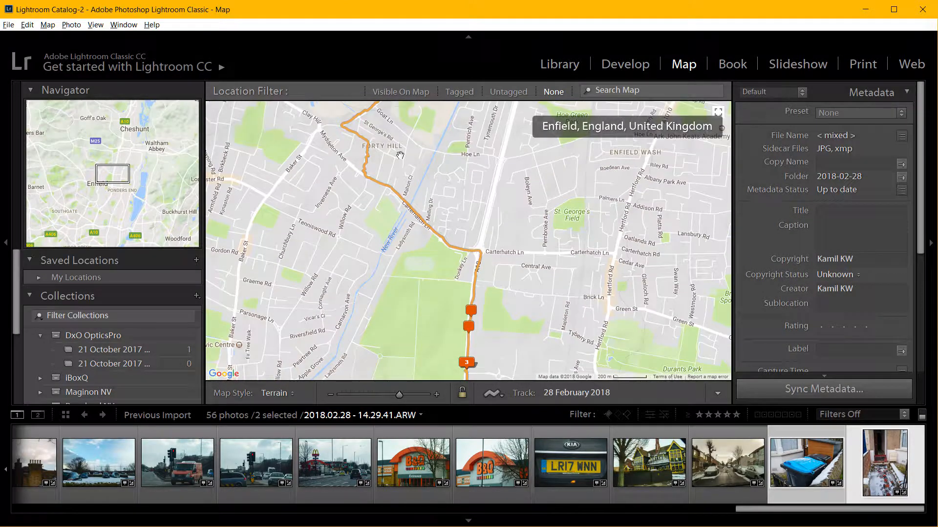
drag(400, 155, 403, 379)
click(453, 210)
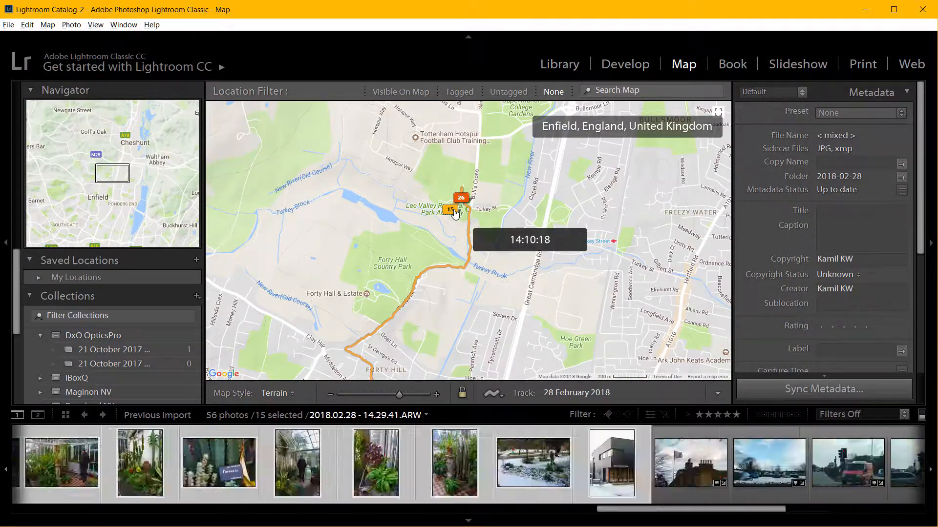
scroll(457, 210, up, 2)
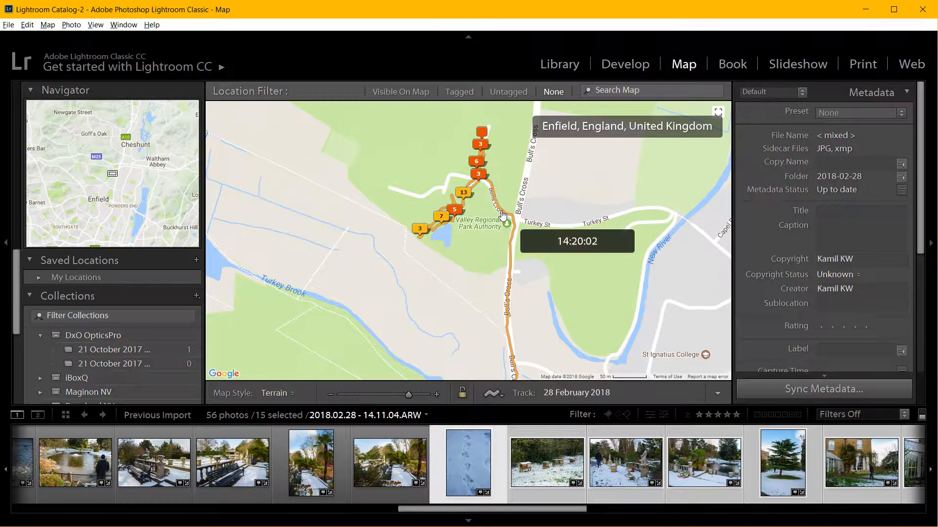
scroll(503, 215, down, 2)
drag(459, 373, 457, 278)
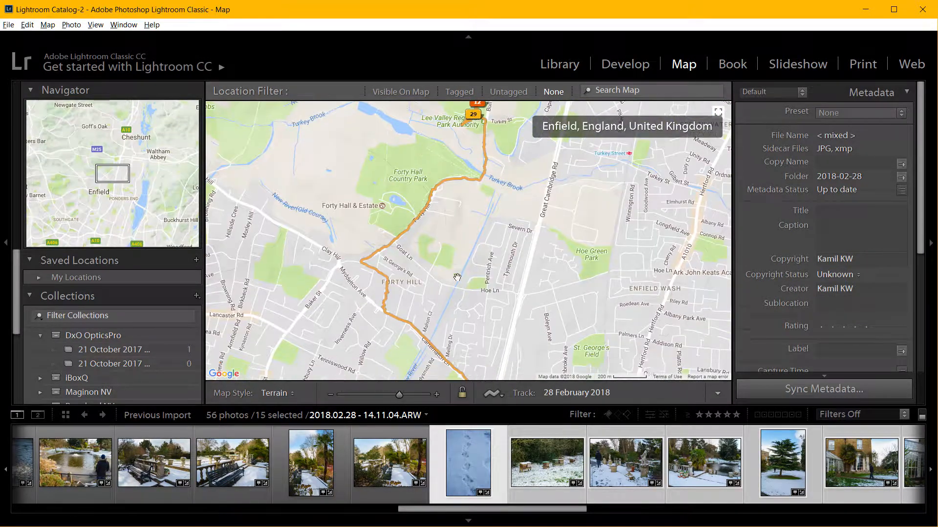
key(ctrl+a)
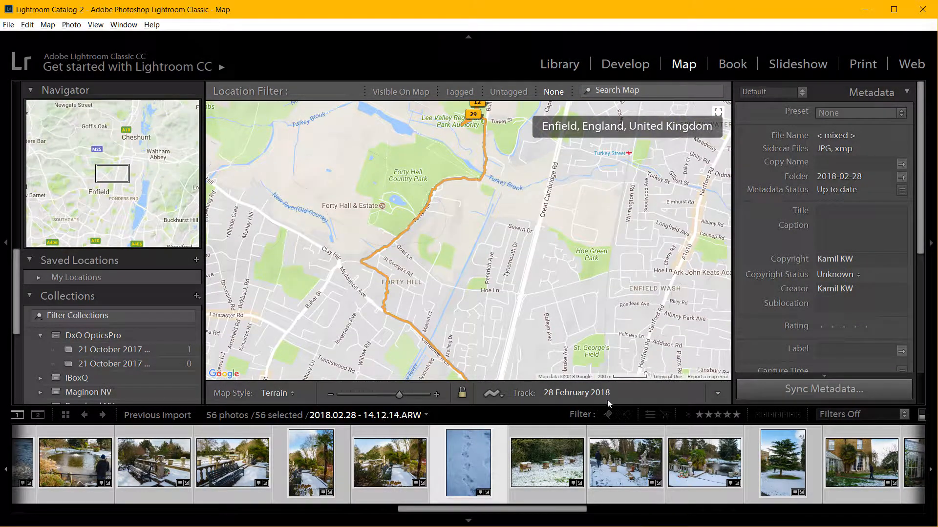
click(48, 25)
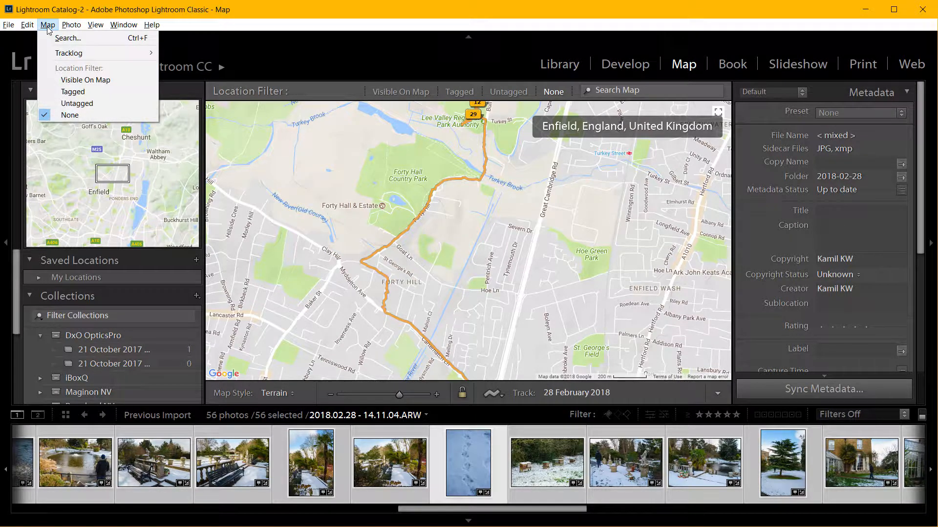
mouse_move(73, 26)
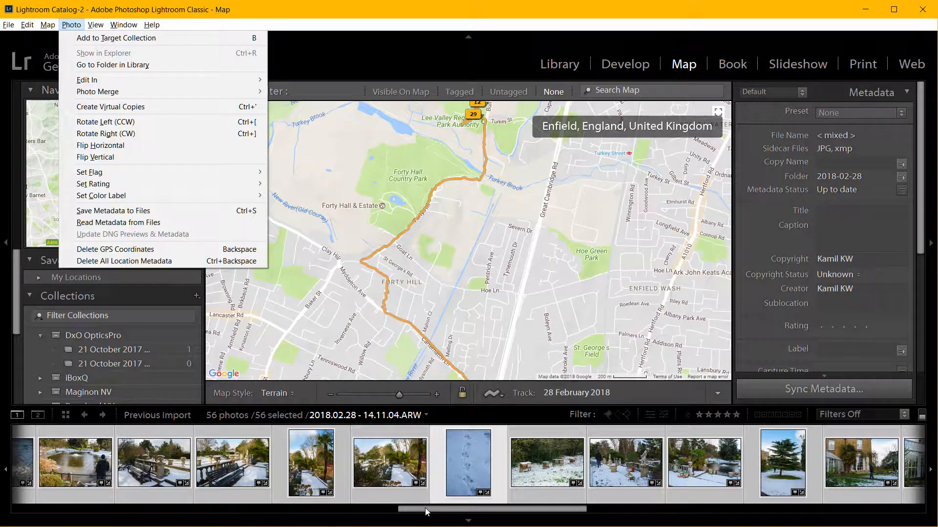
drag(425, 508, 39, 508)
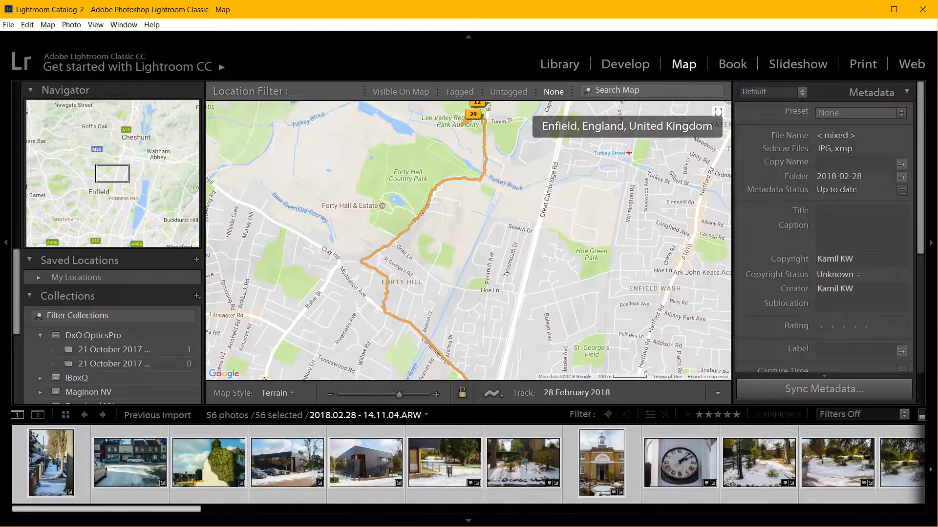
mouse_move(57, 462)
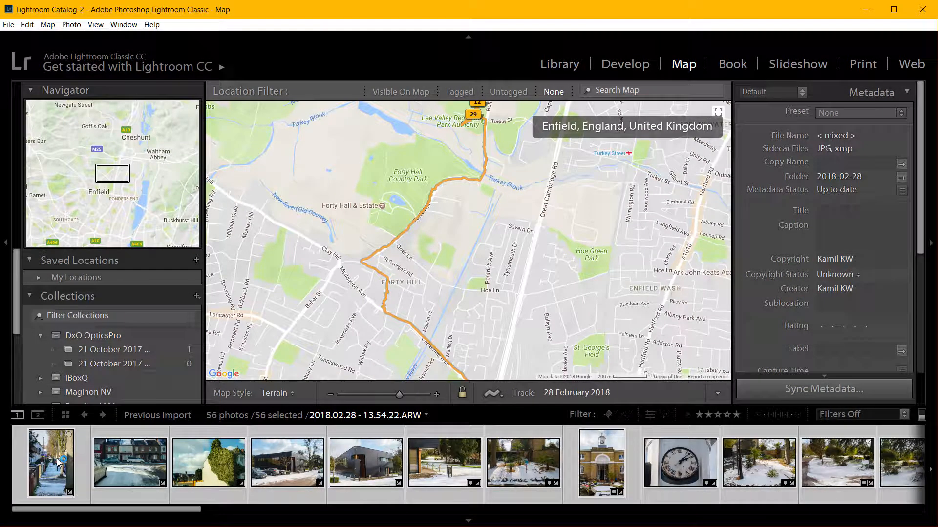
scroll(58, 462, down, 1)
scroll(58, 462, down, 10)
key(ctrl+d)
click(8, 25)
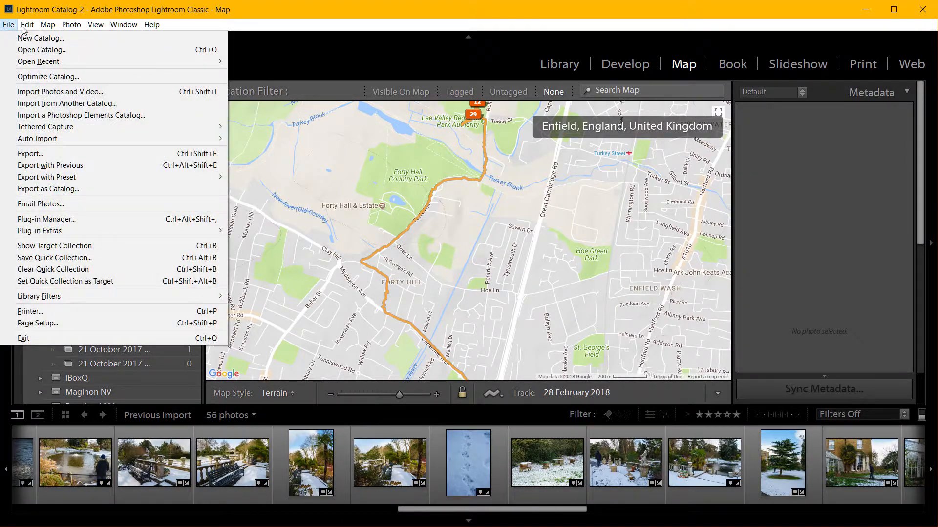
mouse_move(31, 28)
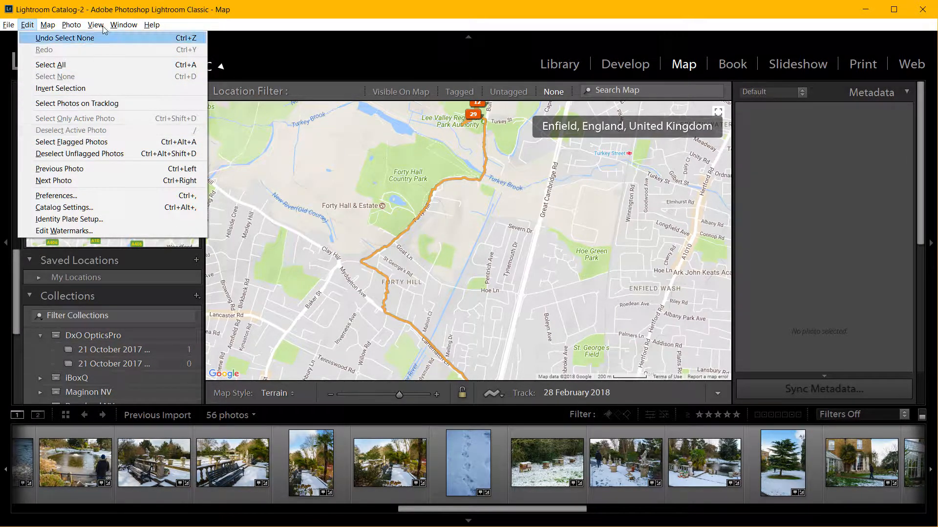
mouse_move(151, 25)
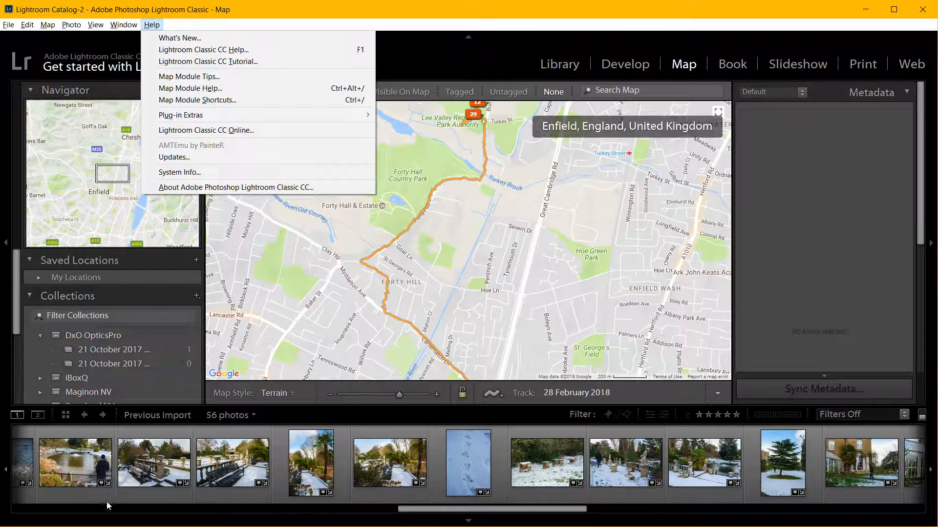
click(435, 512)
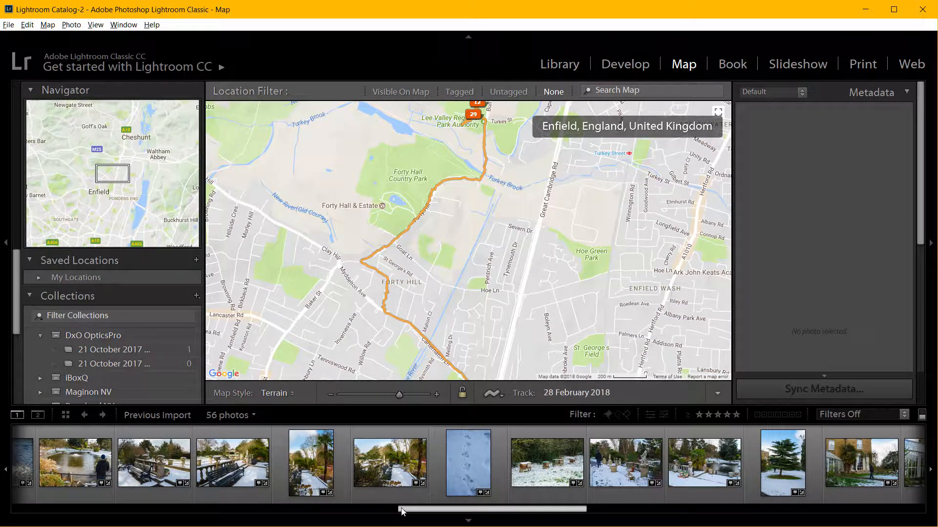
- Select the photos from 2018.02.28 - 14.11.04.ARW back to 2018.02.28 - 13.55.27.ARW and check their markers along the track
click(460, 461)
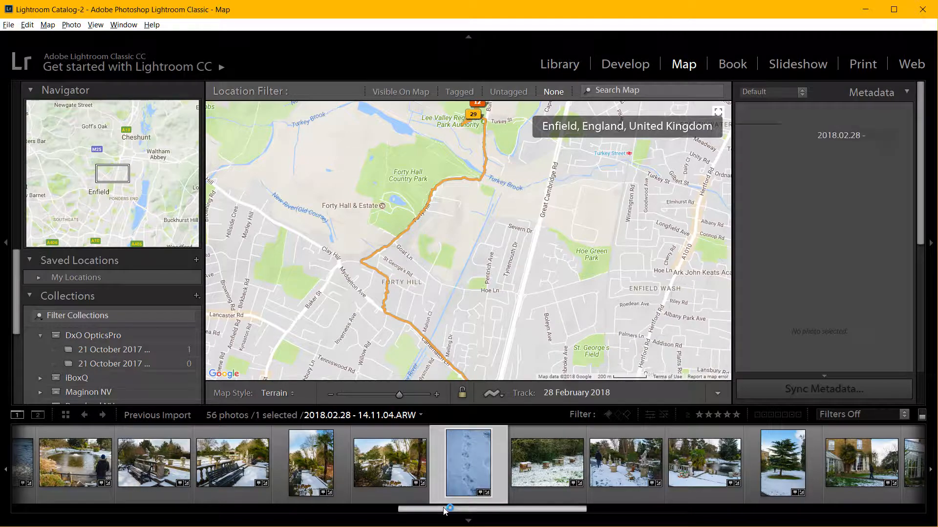
drag(442, 509, 75, 524)
shift+click(60, 472)
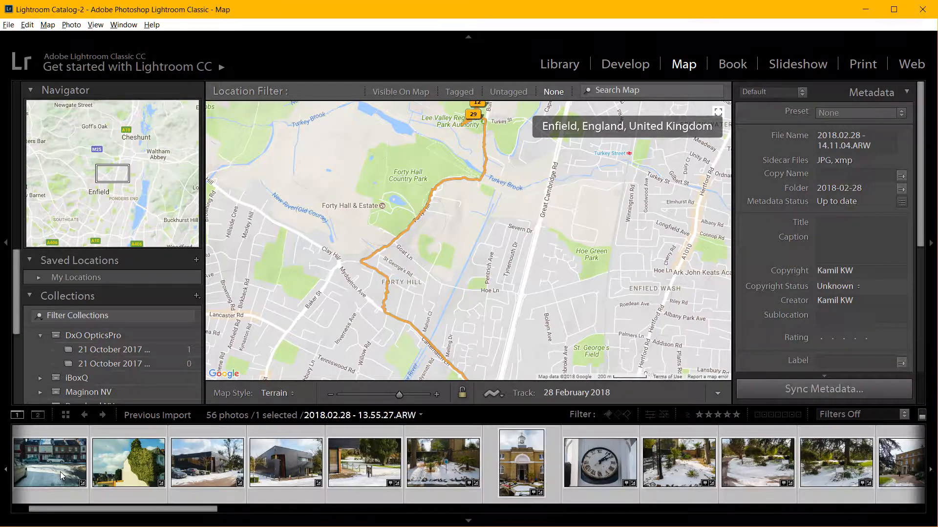
click(47, 28)
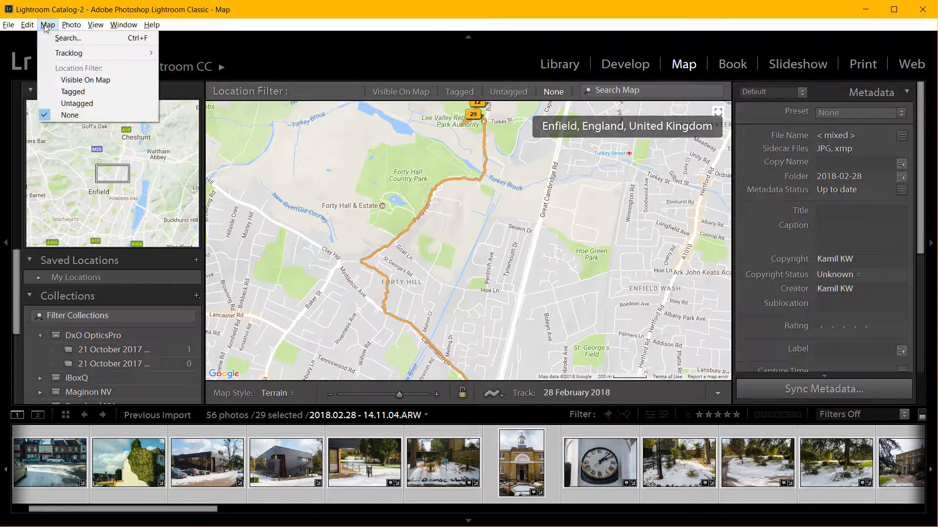
mouse_move(63, 28)
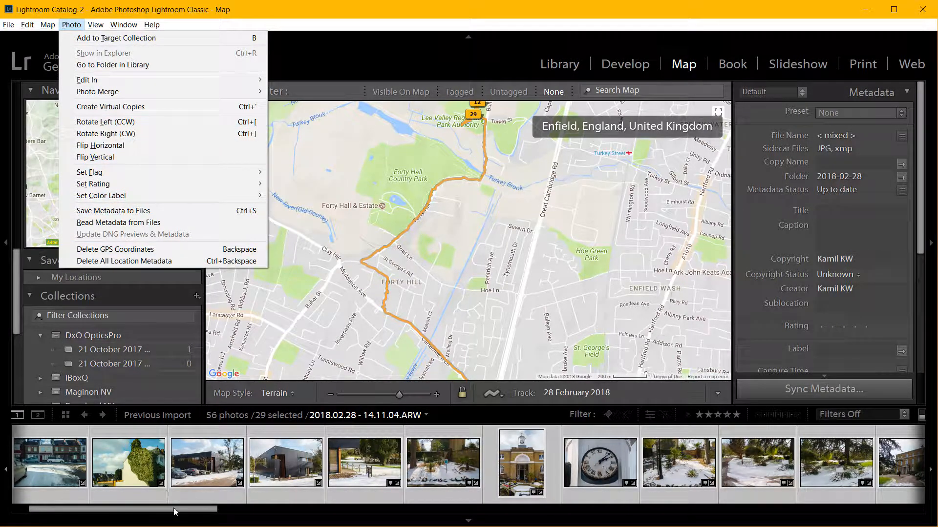
mouse_move(173, 509)
mouse_down()
mouse_move(417, 504)
mouse_move(156, 509)
mouse_up()
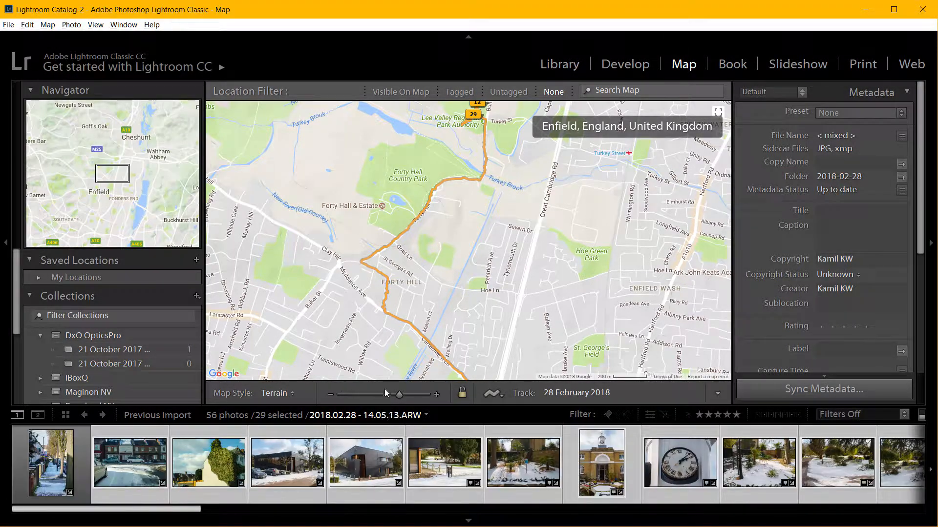
drag(498, 199, 449, 332)
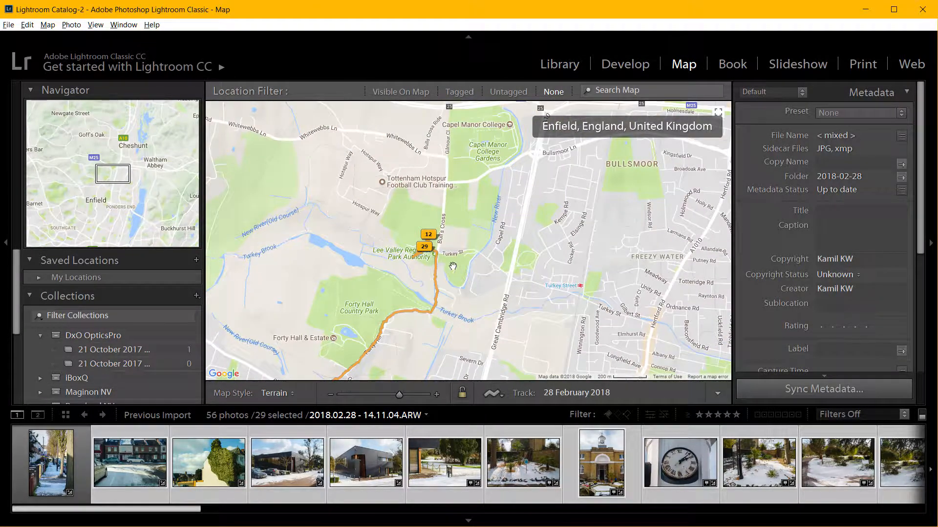
scroll(452, 266, down, 3)
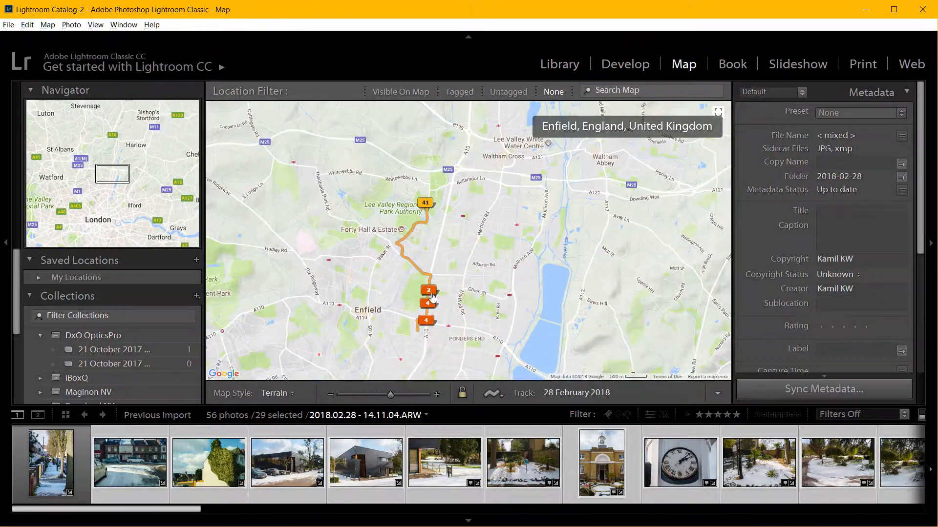
- Select all the photos in the filmstrip, with 2018.02.28 - 14.15.36.ARW as the active photo
click(433, 297)
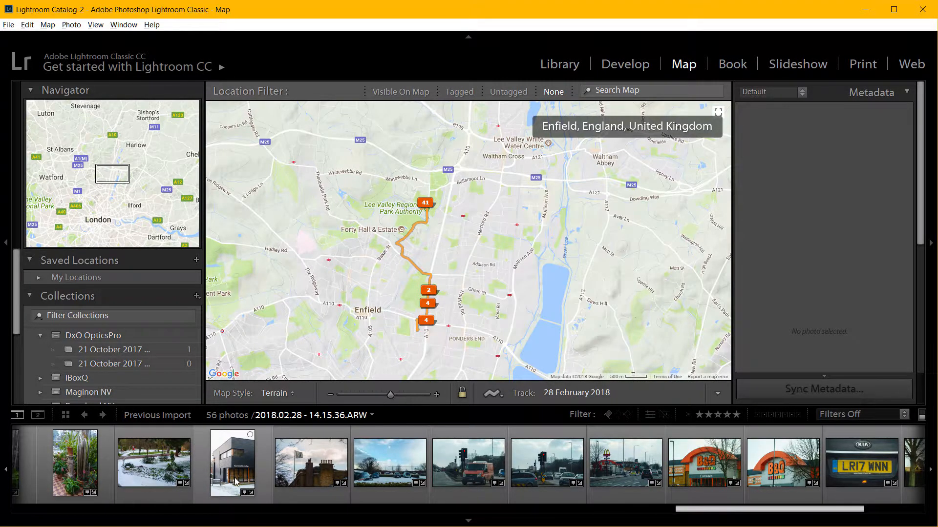
click(235, 482)
shift+click(546, 469)
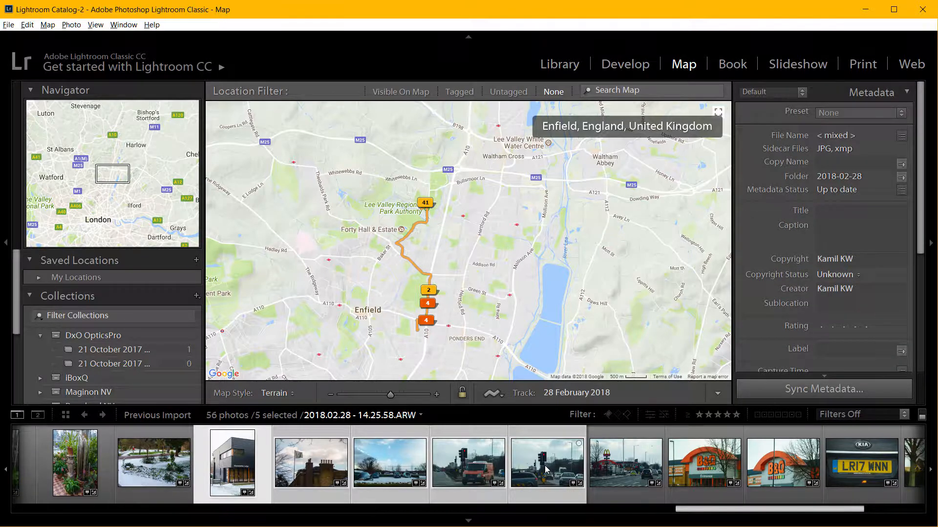
key(ctrl+a)
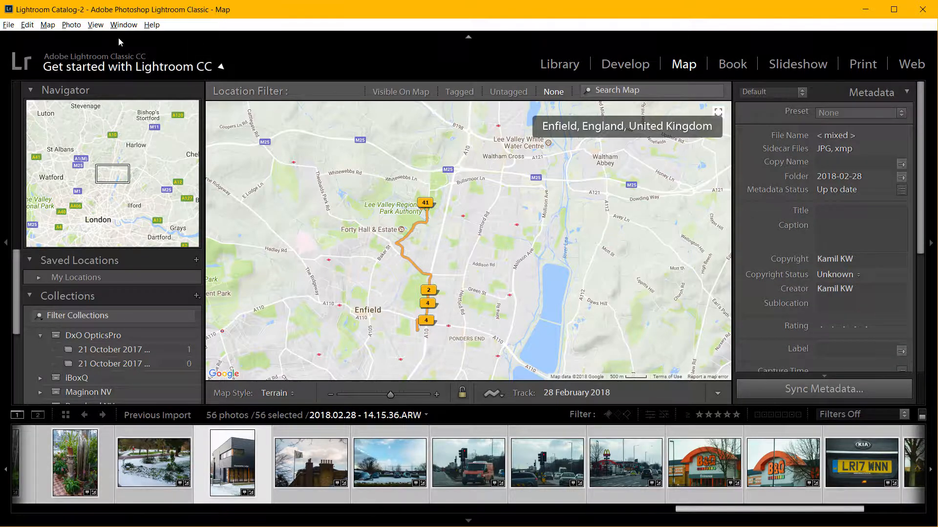
- Try time zone offsets of −8 and −14 hours for the 28 February 2018 tracklog
click(48, 25)
mouse_move(117, 58)
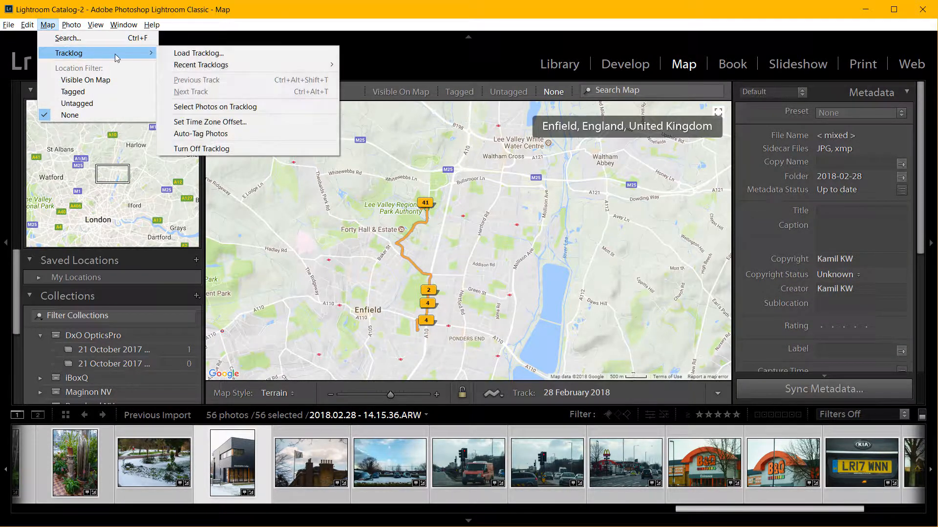
click(220, 126)
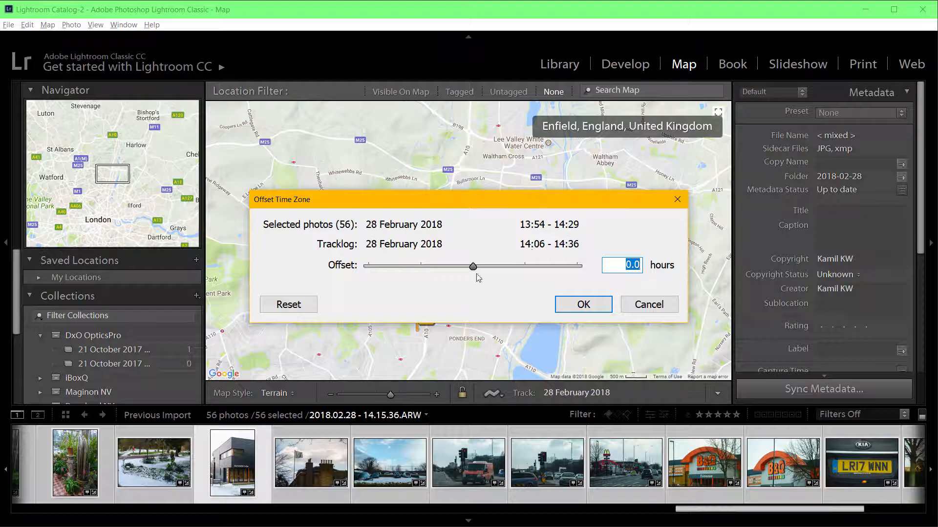
drag(473, 266, 441, 270)
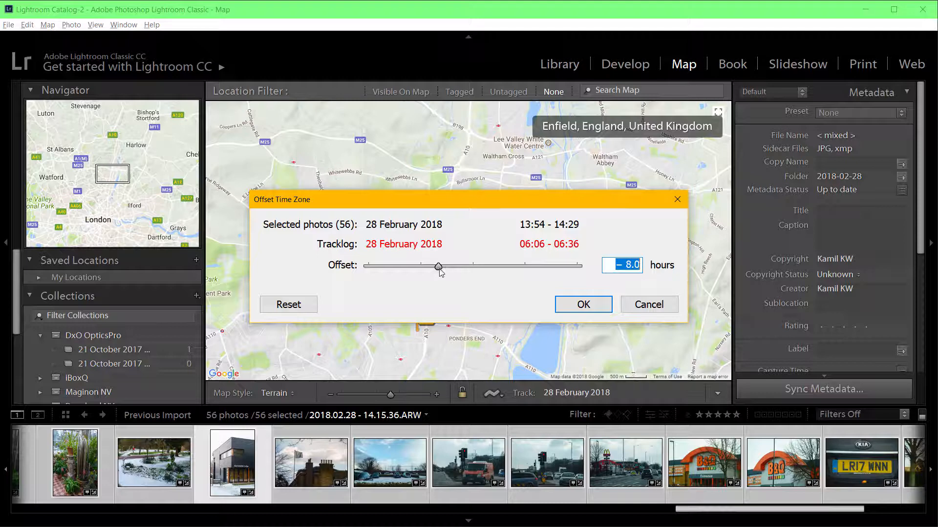
drag(440, 269, 411, 269)
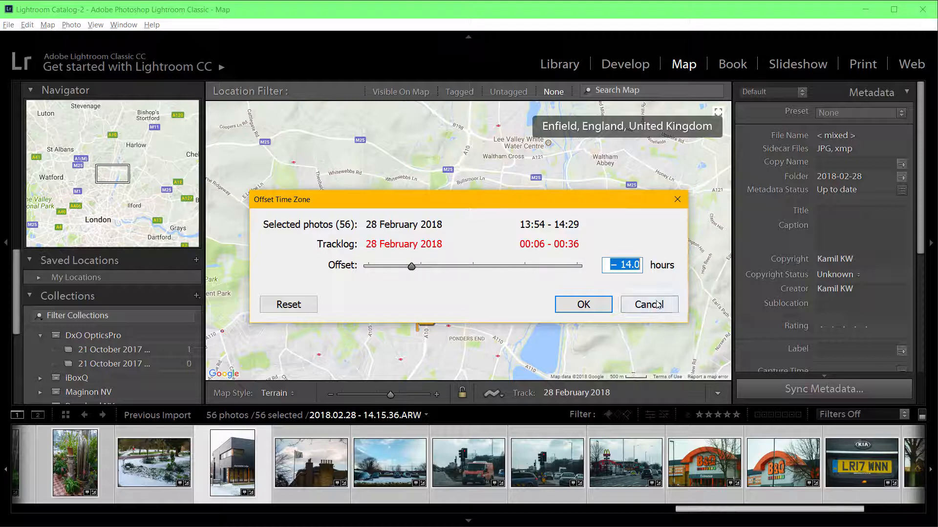
click(637, 305)
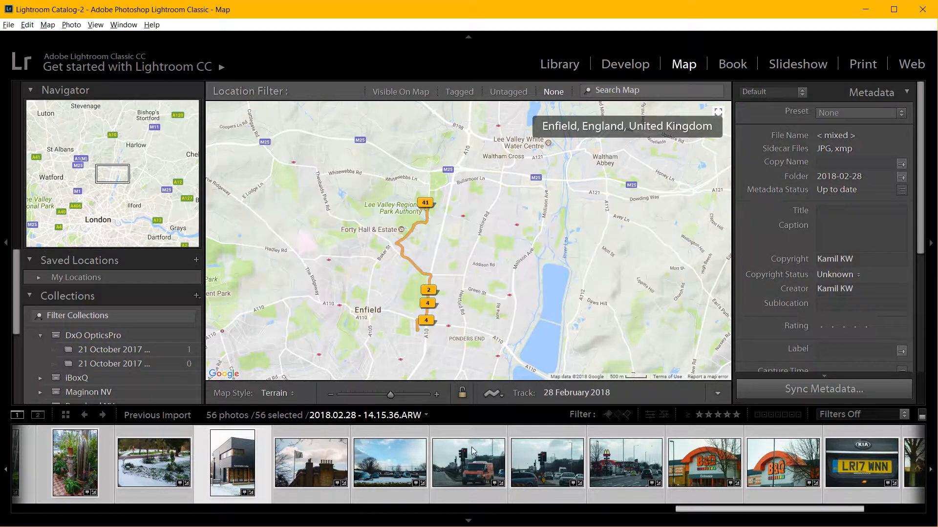
- Save the metadata of all selected photos to their files
click(51, 25)
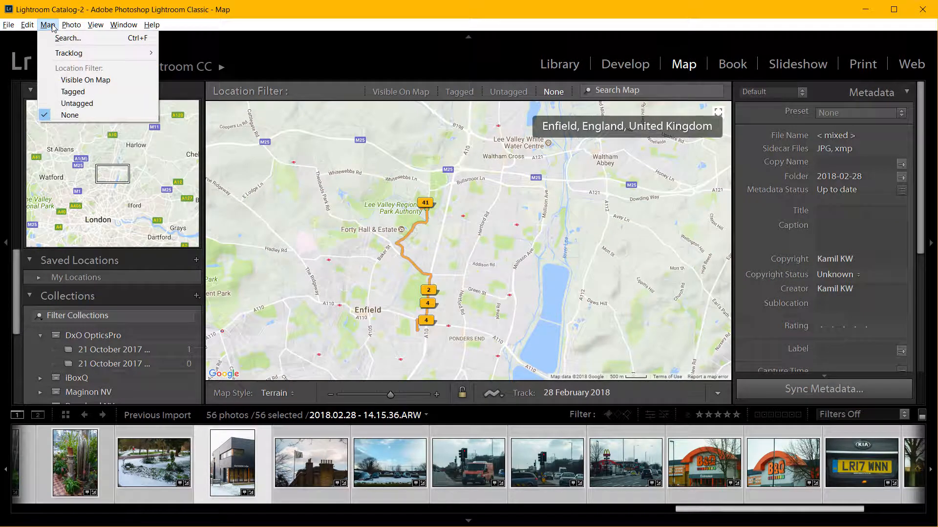
mouse_move(71, 25)
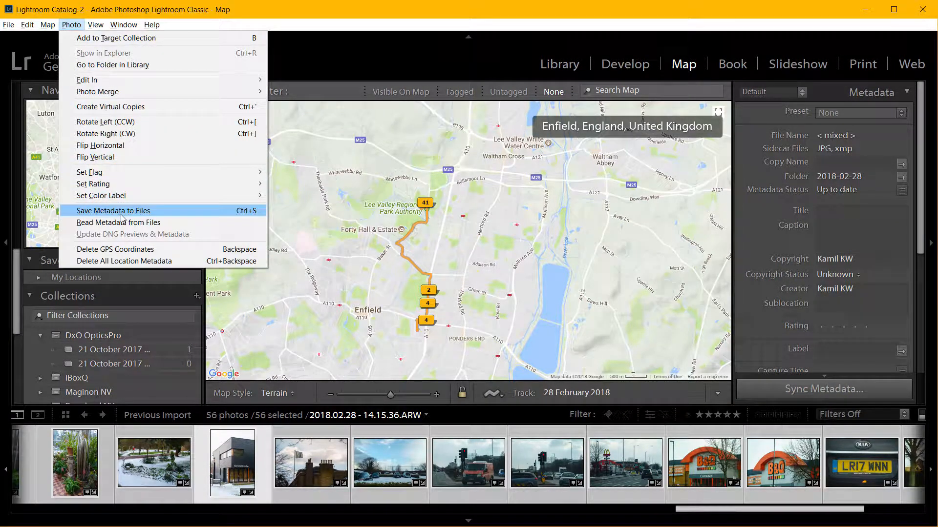